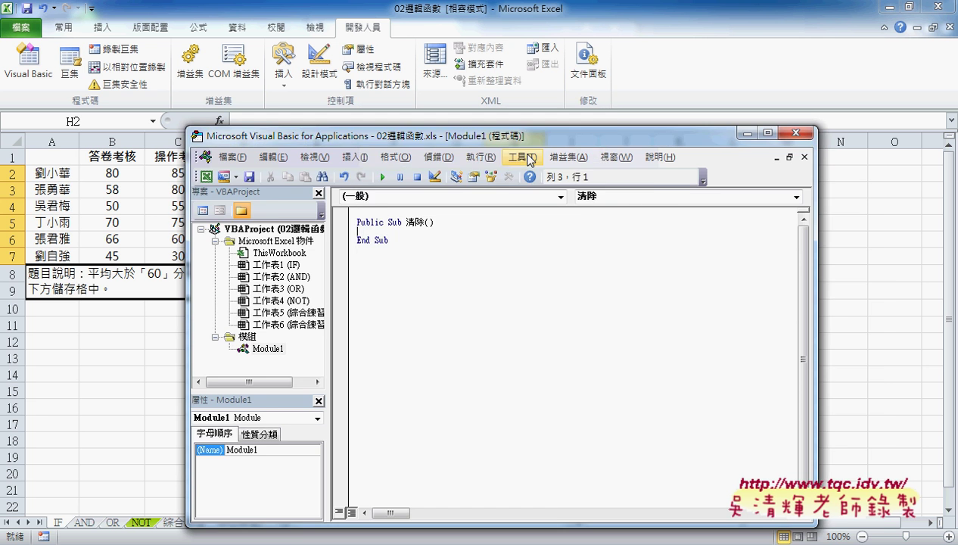
- Indent the blank line in Sub 清除 and set the code font size to 12 under Editor Format options
left_click_drag(501, 140, 562, 261)
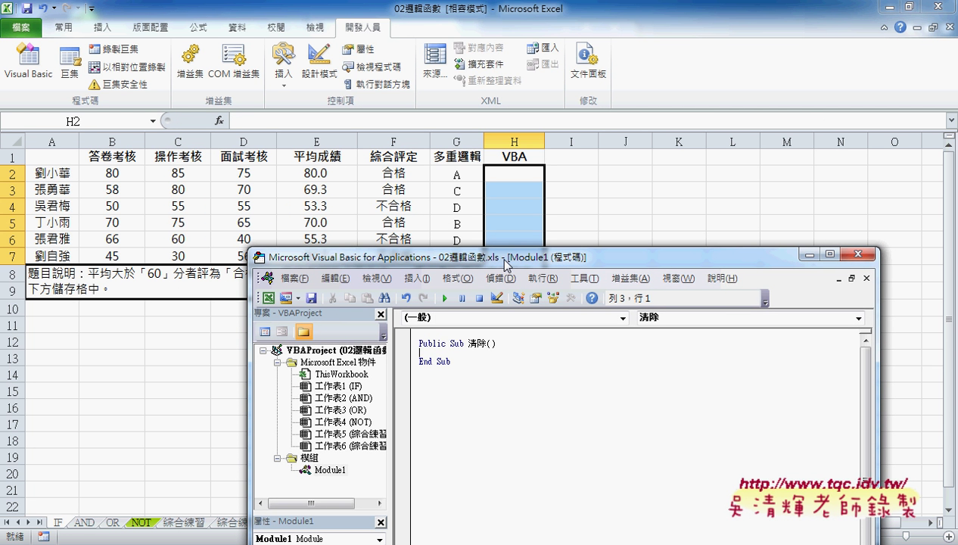
key("Tab")
left_click(585, 278)
left_click(602, 348)
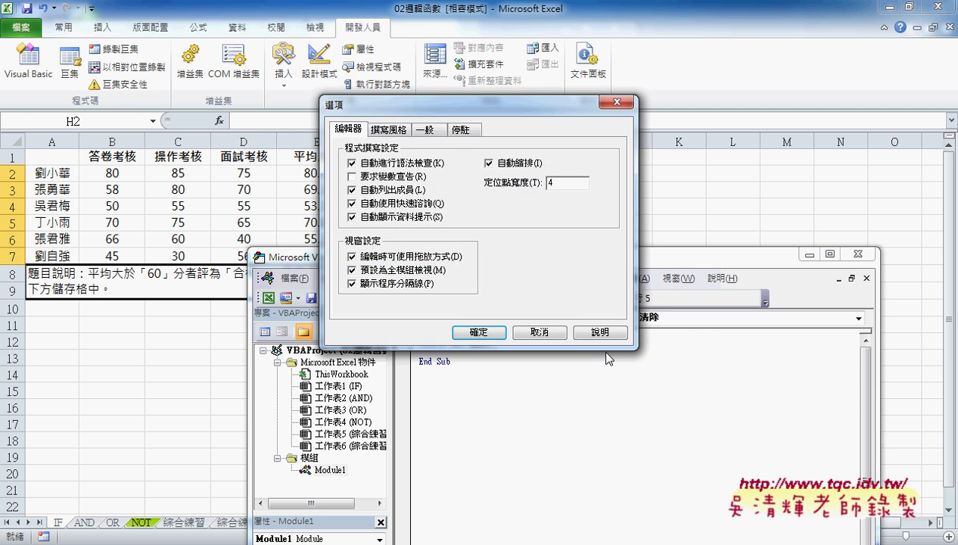
left_click(386, 130)
left_click(549, 196)
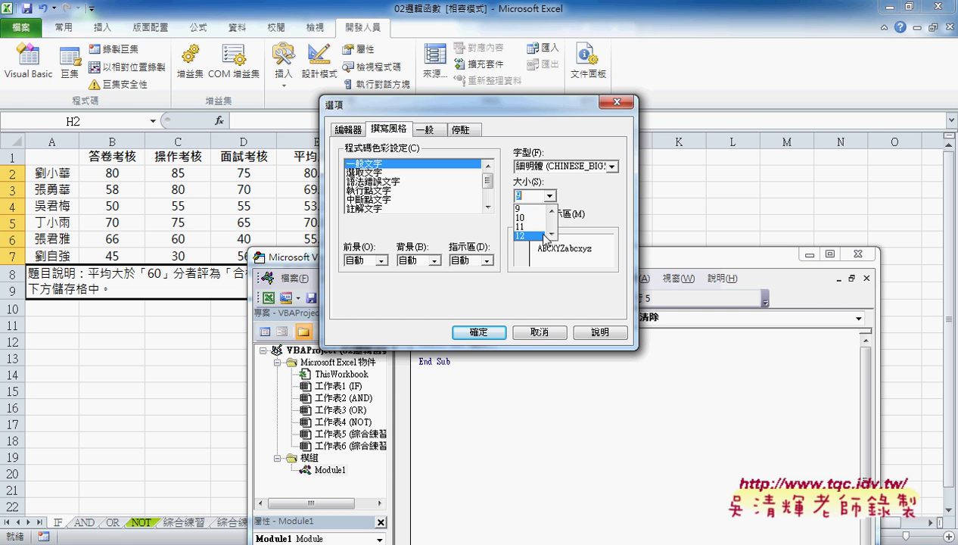
left_click(539, 236)
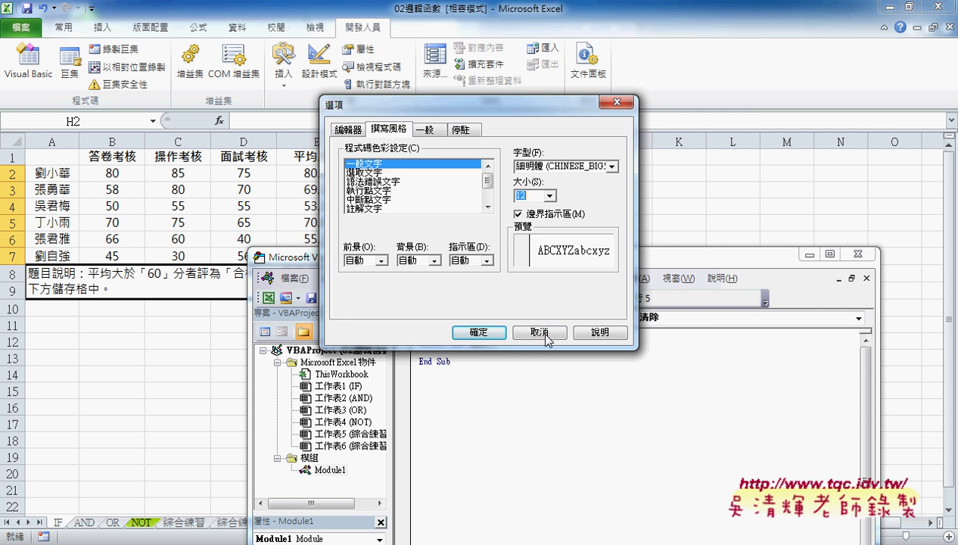
left_click(478, 333)
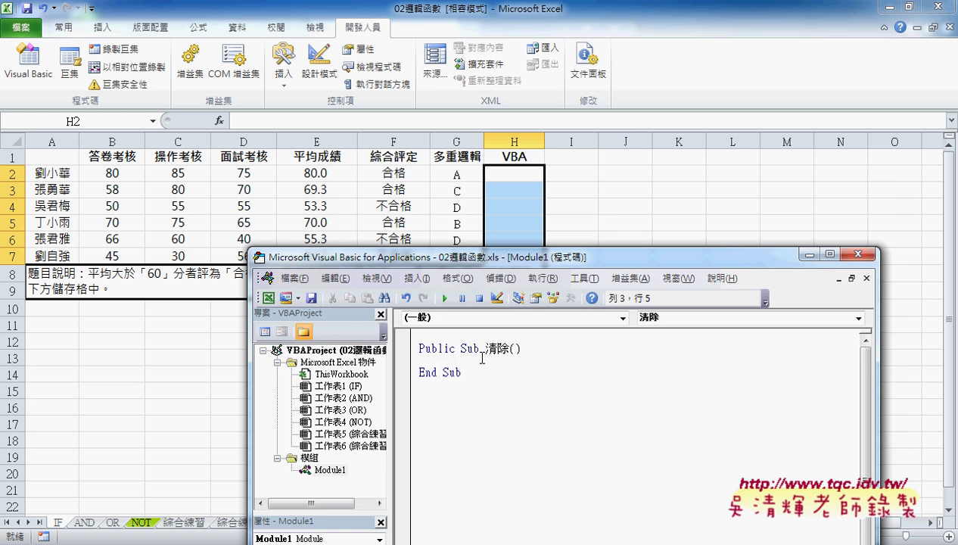
- In Sub 清除, write a For i = 2 To 7 … Next loop containing Cells(i, "H") = ""
left_click_drag(510, 266, 529, 310)
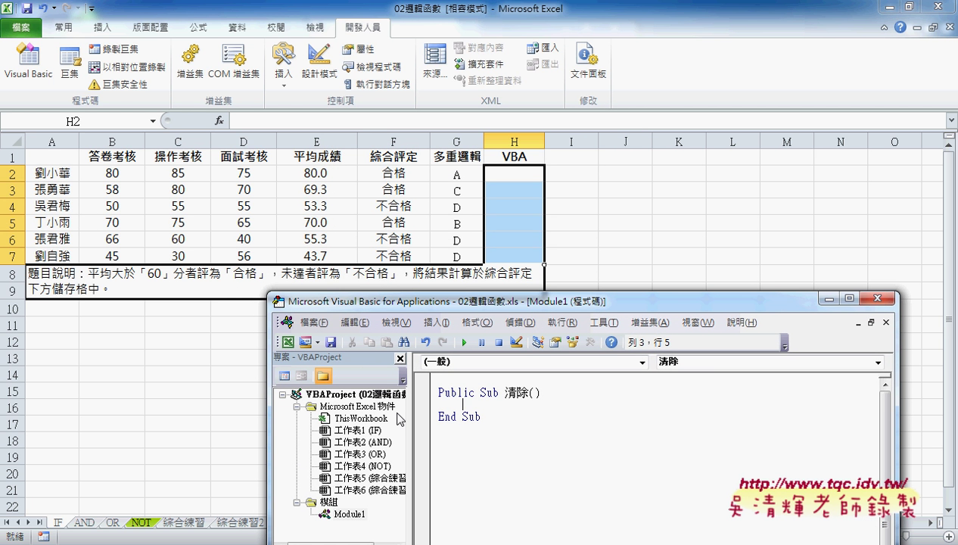
type("for ")
type("i")
type("=")
type("2 ")
type("t")
type("o 7")
key("Return")
key("Return")
type("ne")
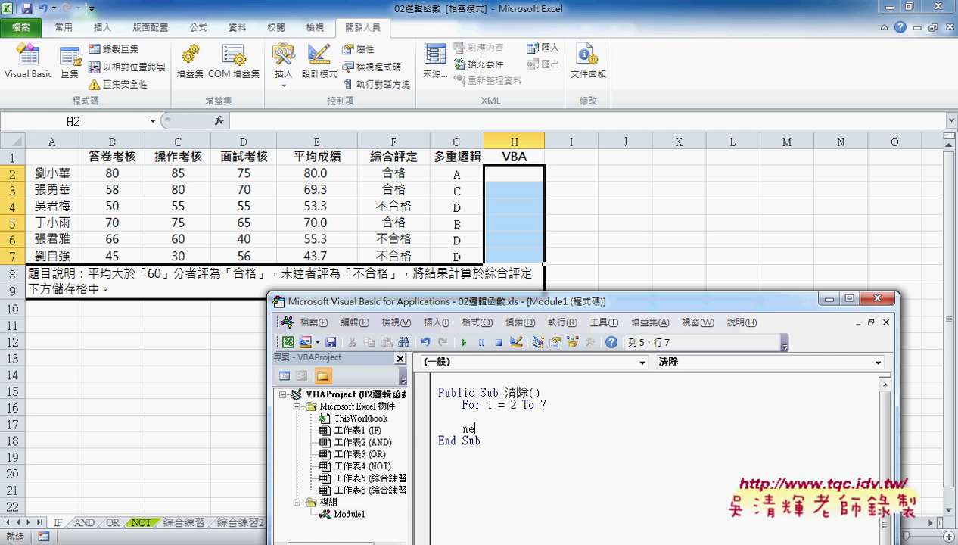
type("xt")
key("Up")
key("Tab")
type("cel")
type("ls")
type("(")
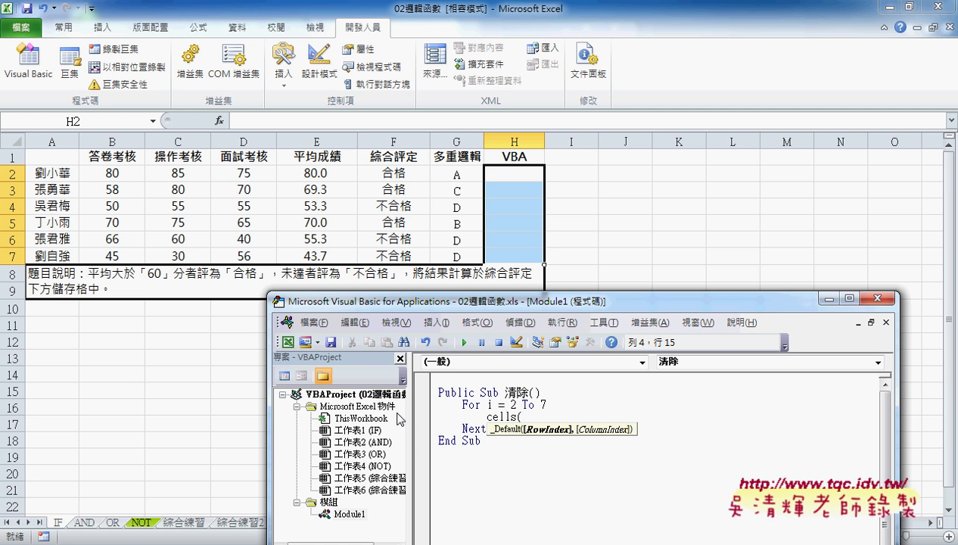
type("i")
type(",")
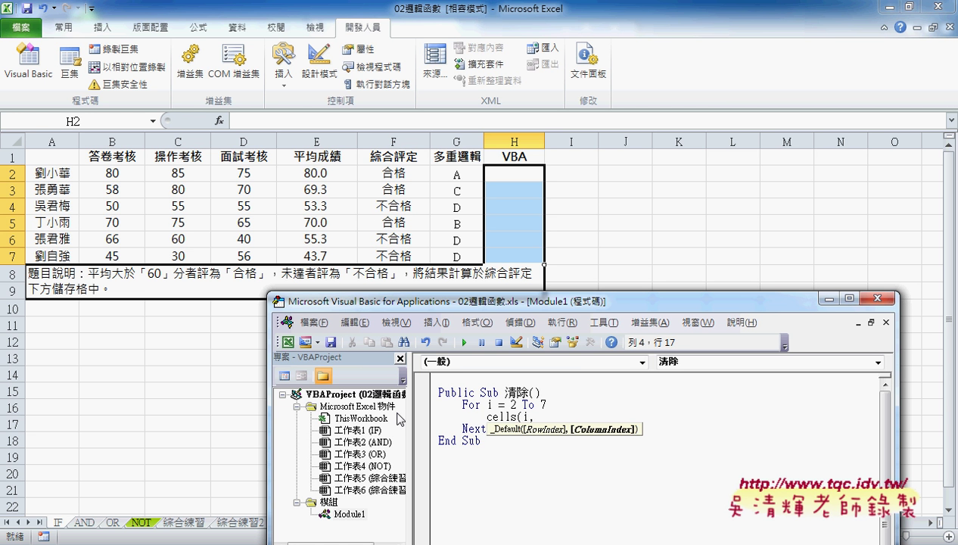
type("\"")
type("H\"")
type(")=\"\"")
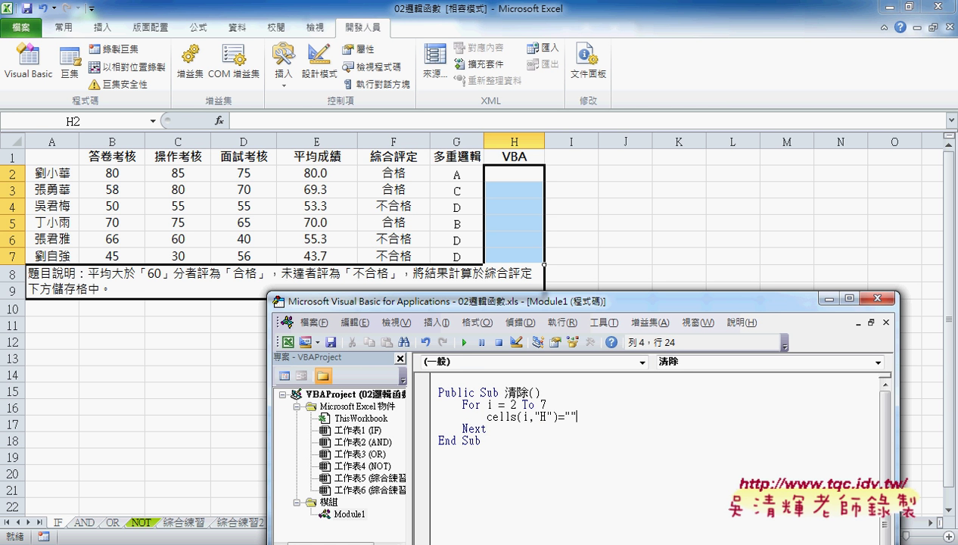
left_click(498, 497)
- Copy the whole 清除 procedure and paste a duplicate below its End Sub
mouse_move(493, 440)
left_mouse_down()
mouse_move(453, 428)
mouse_move(426, 395)
left_mouse_up()
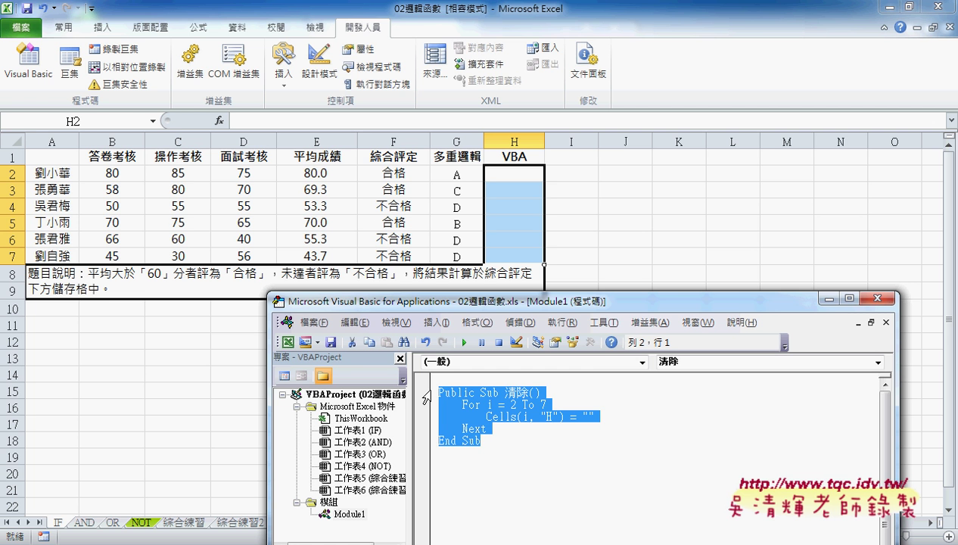
key("ctrl+c")
left_click(496, 453)
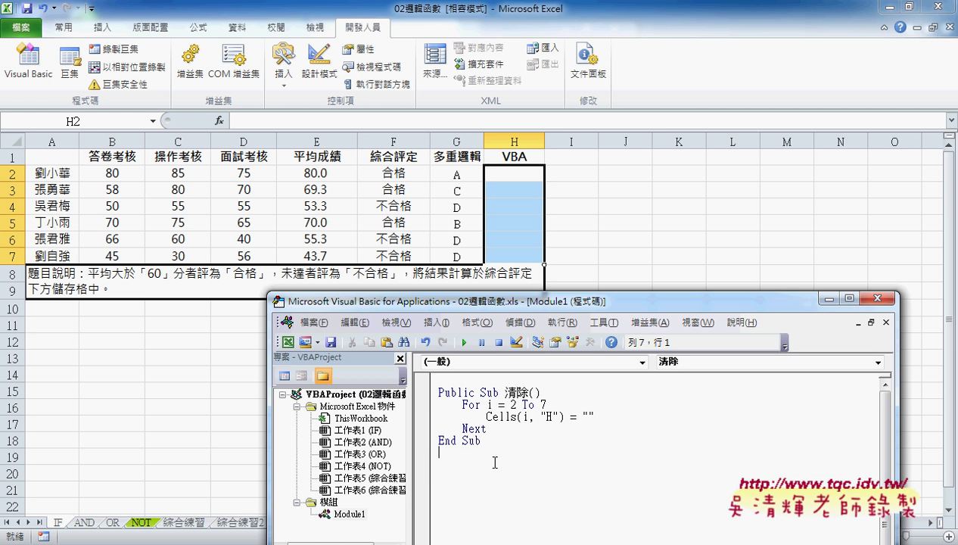
key("ctrl+v")
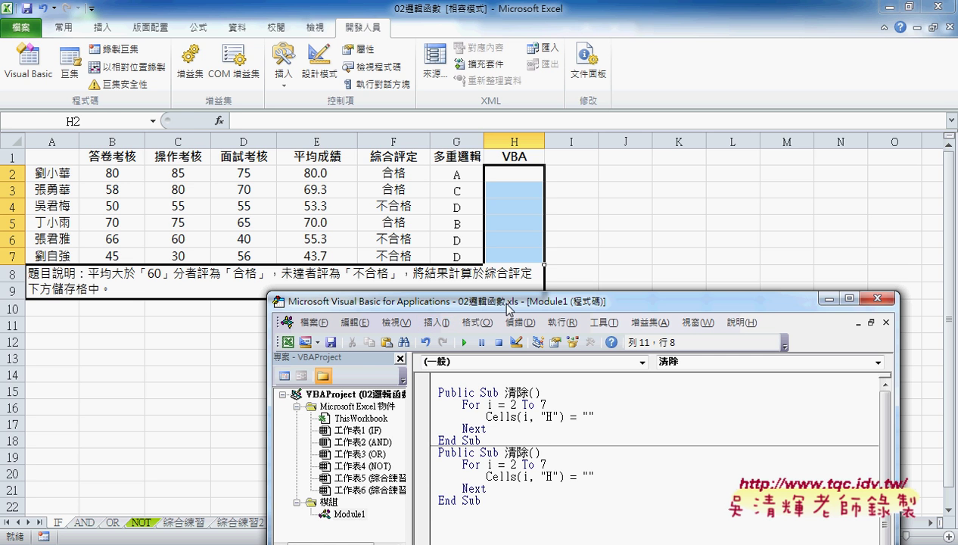
double_click(505, 301)
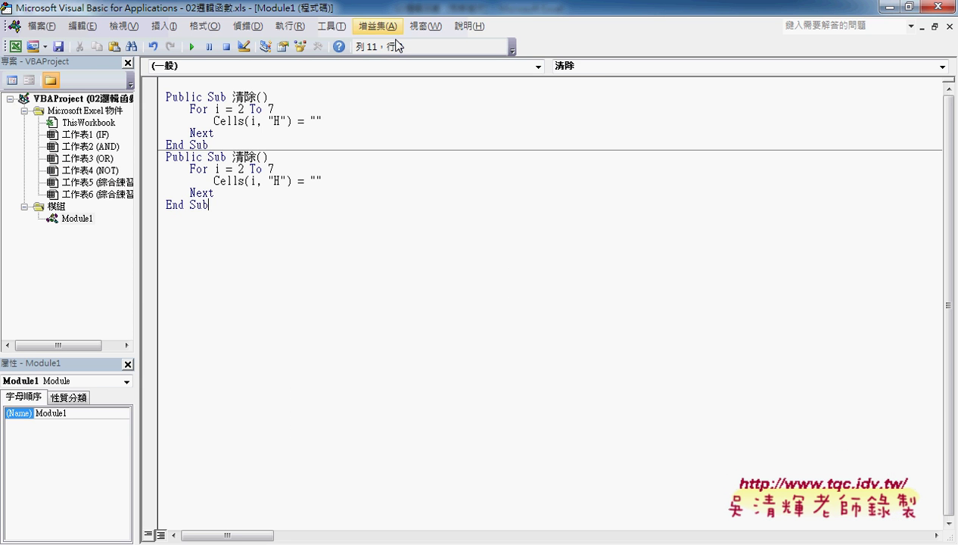
double_click(416, 10)
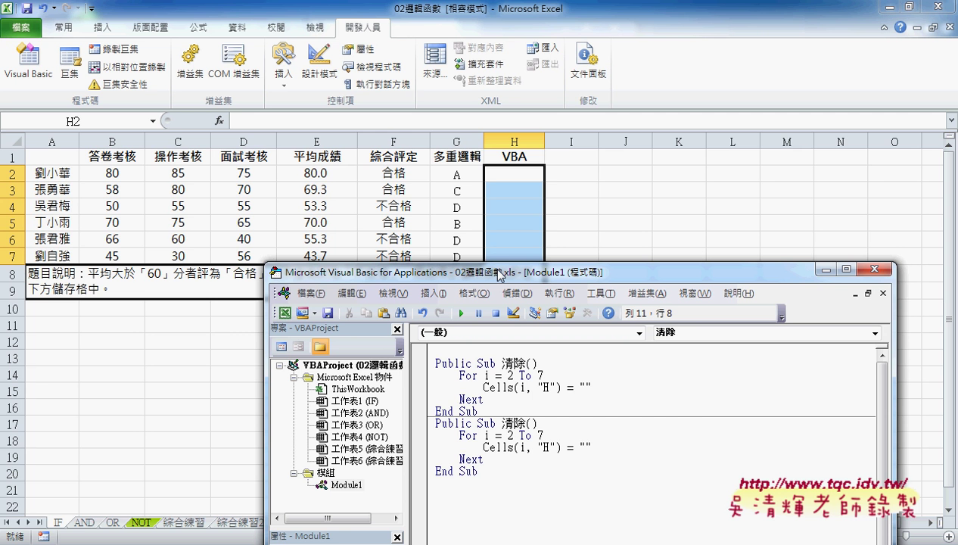
left_click_drag(496, 273, 454, 255)
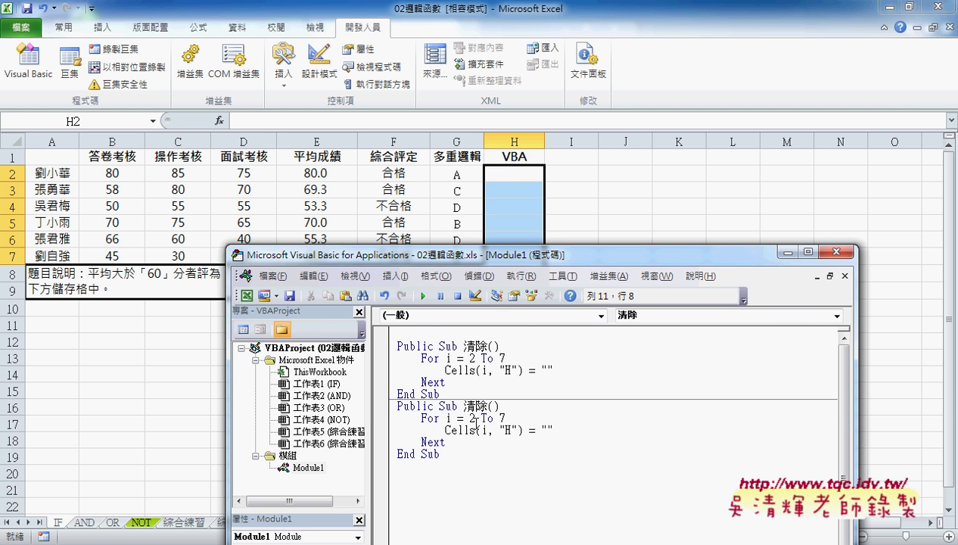
- Rename the pasted procedure from 清除 to 成績
left_click_drag(463, 406, 490, 397)
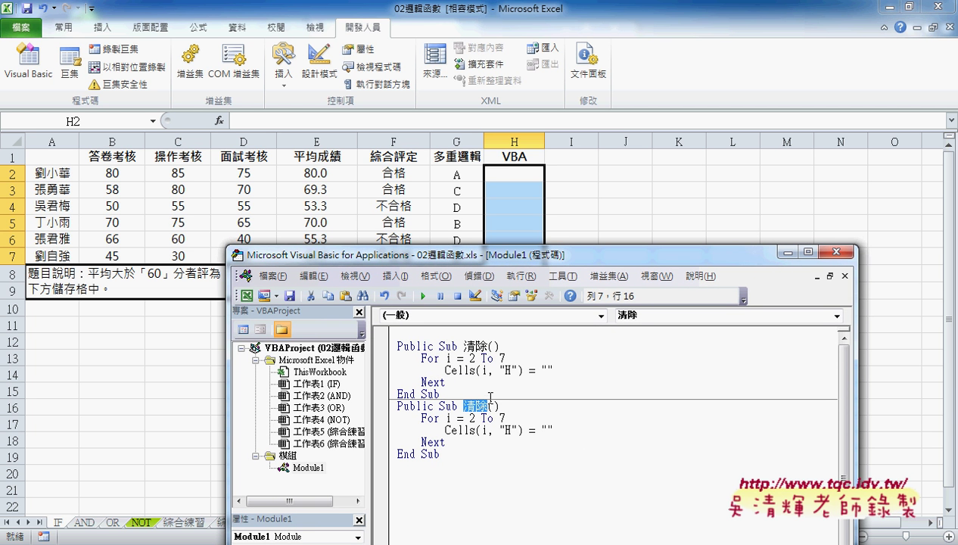
key("BackSpace")
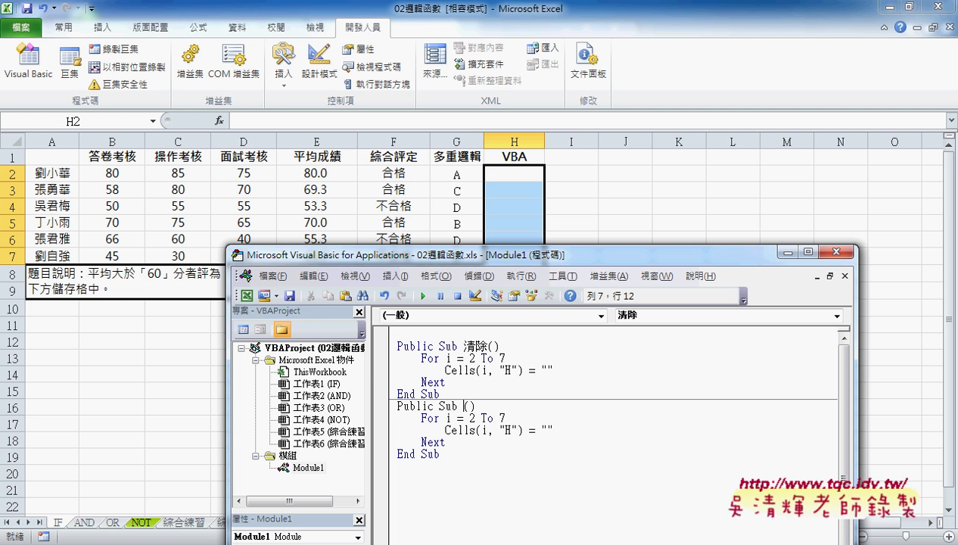
type("ㄔㄨ成績")
key("Return")
key("Return")
- In the 成績 loop, add If Cells(i, "E") >= 60 Then, an Else line, and End If
left_click(507, 408)
key("Return")
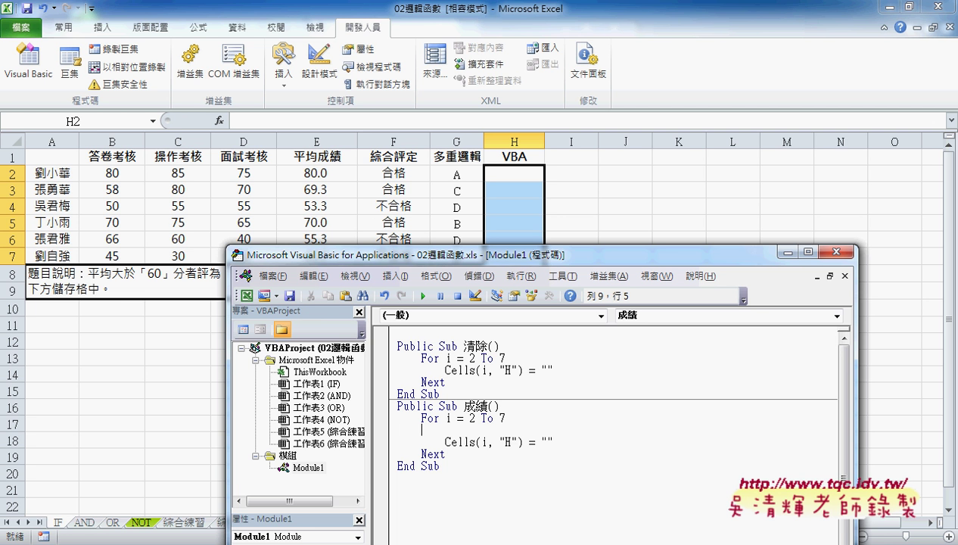
key("Tab")
type("if")
type("cel")
type("ls")
type("(")
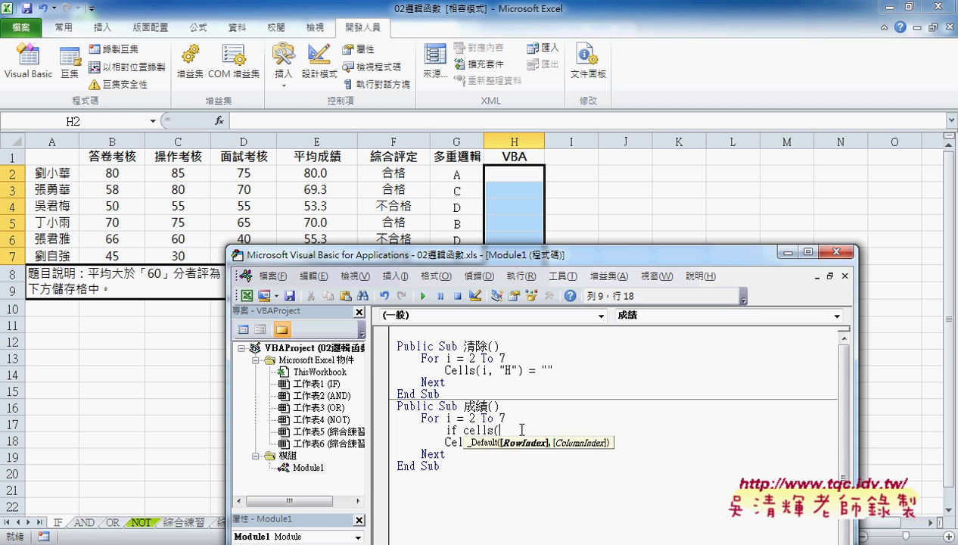
type("i")
type(",")
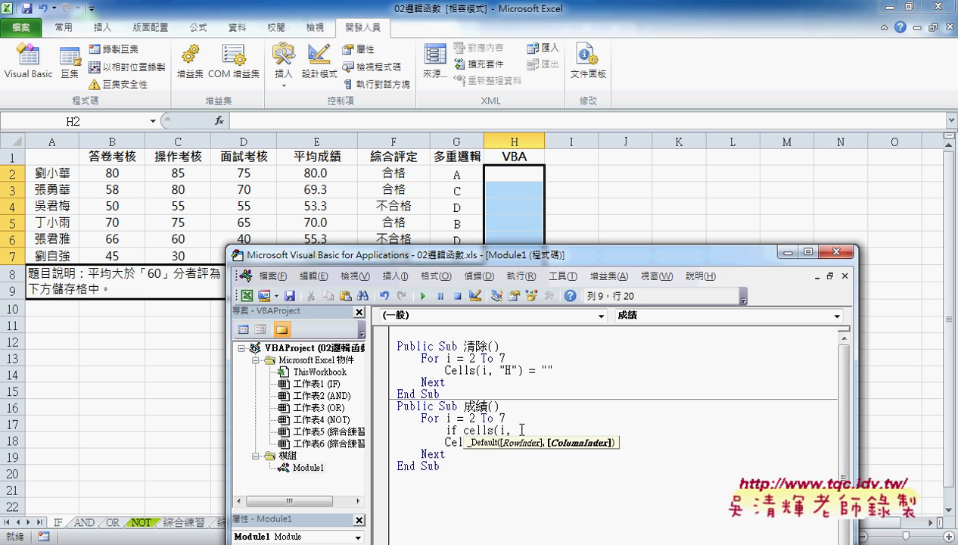
type("\"E")
type("\")")
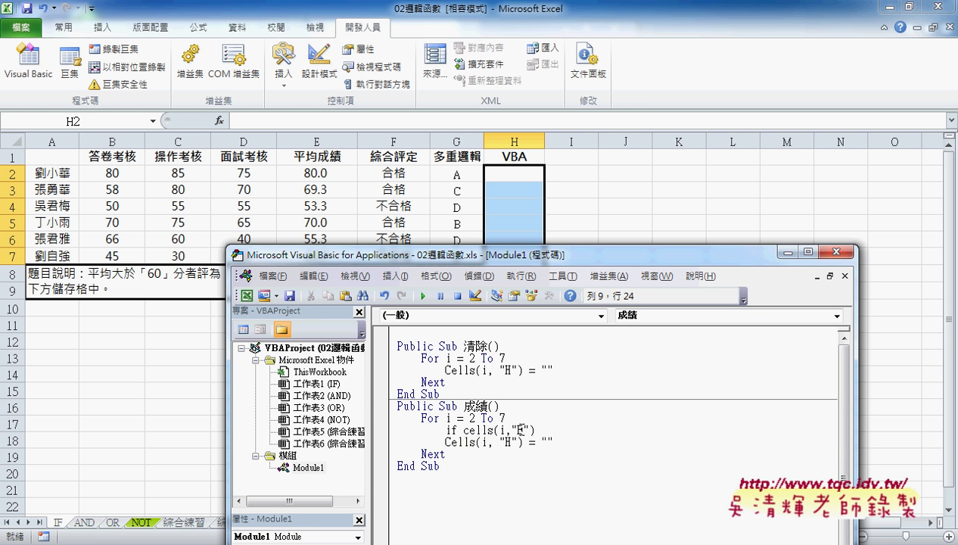
type(">")
type("=6")
type("0")
type(" the")
type("n")
key("Return")
key("Return")
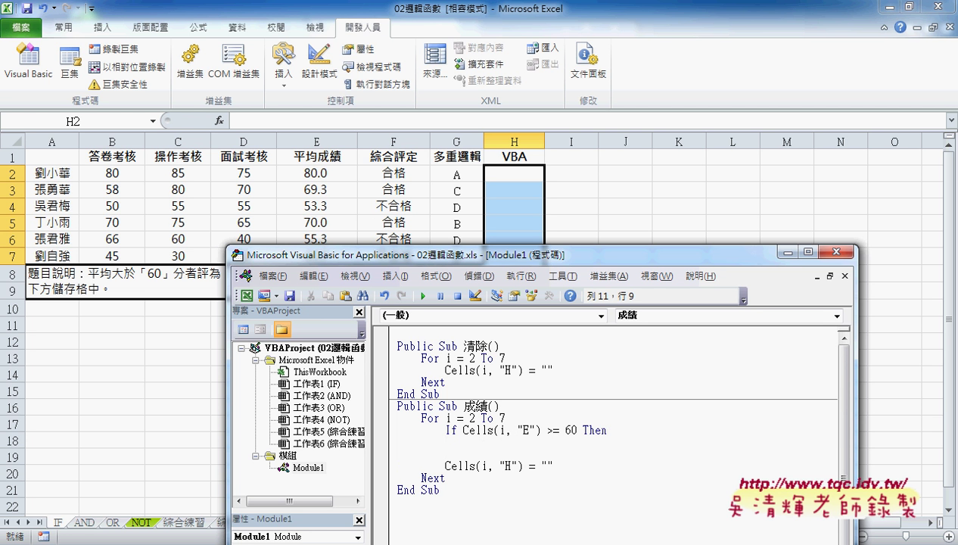
type("el")
type("se")
key("Return")
key("Return")
type("e")
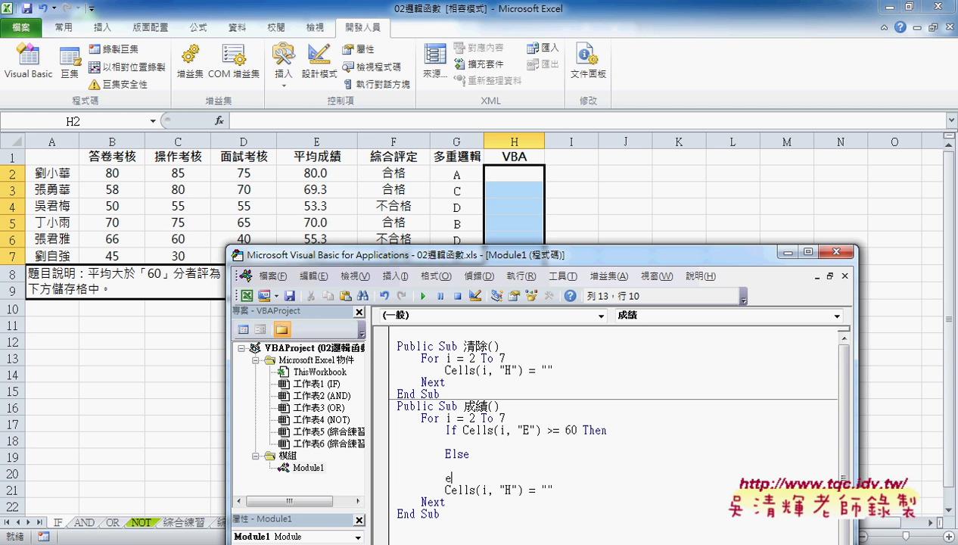
type("nd ")
type("if")
- Set the condition to column E and make the If branch write "合格" to Cells(i, "H")
left_click(449, 430)
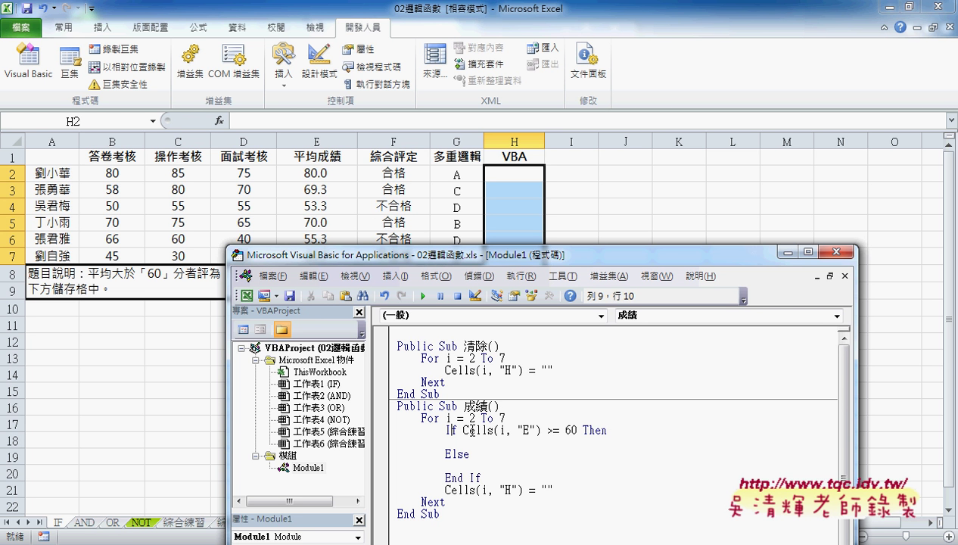
double_click(524, 431)
type("E")
left_click(463, 440)
mouse_move(553, 489)
left_mouse_down()
mouse_move(446, 491)
mouse_move(466, 449)
left_mouse_up()
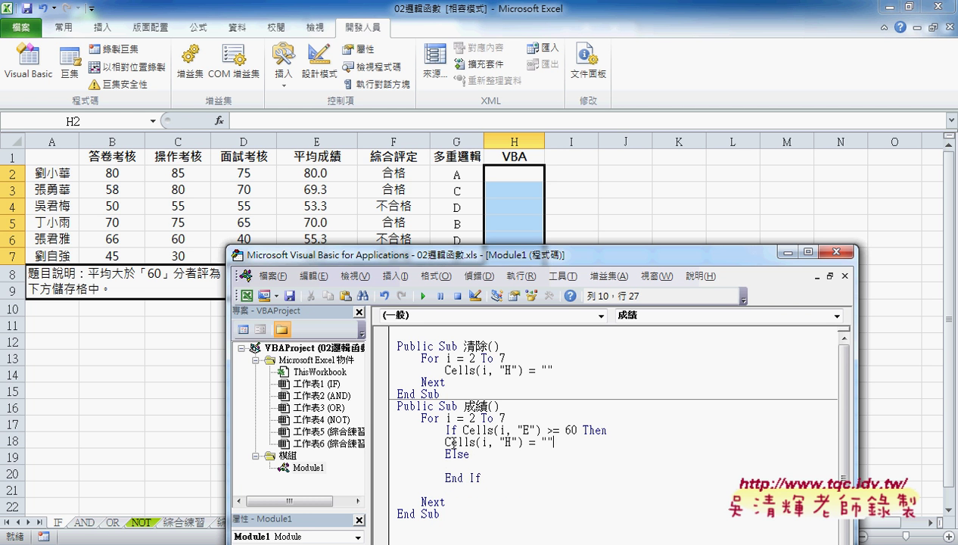
key("Tab")
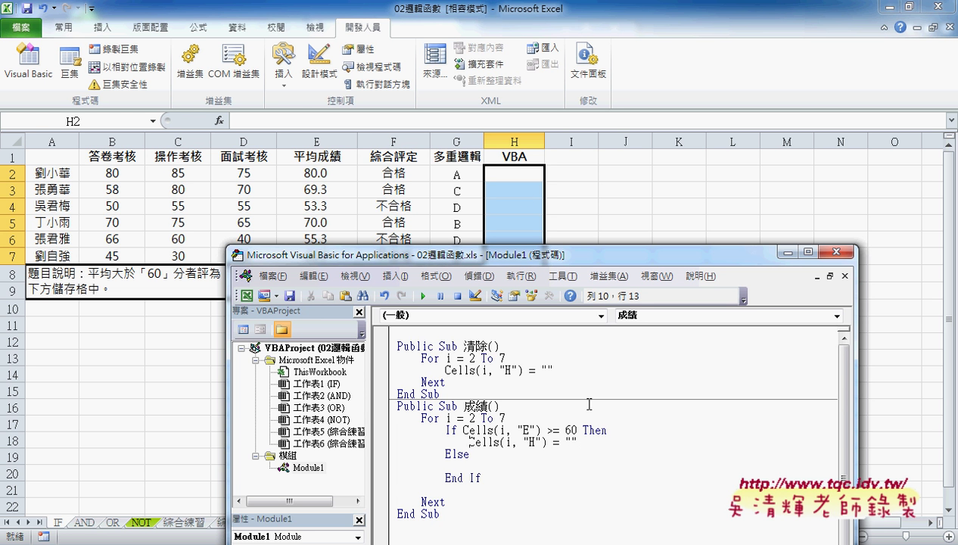
left_click(573, 441)
type("和")
type("ㄍㄜ6")
key("Return")
- Put a copy of the statement under Else writing "不合格" and remove the extra line after End If
left_click(511, 479)
key("Delete")
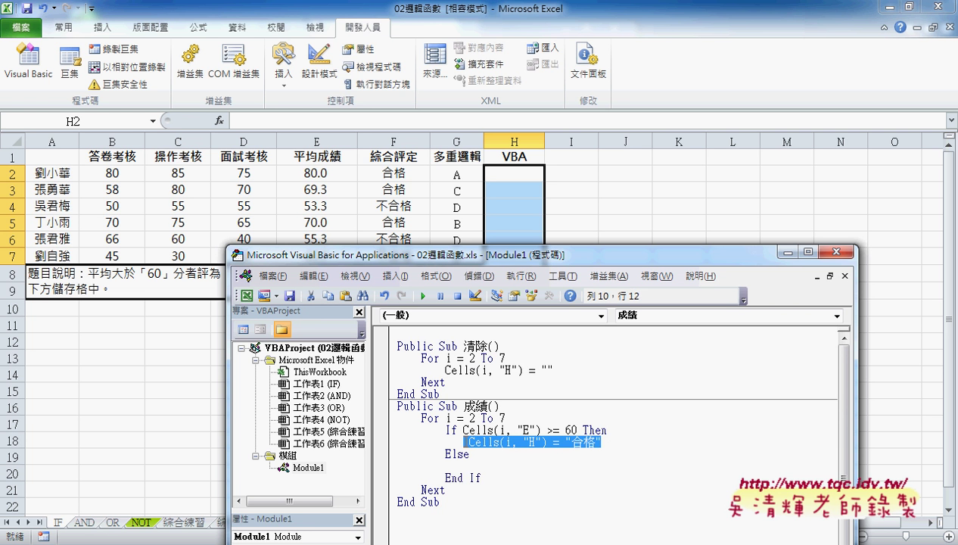
left_click_drag(602, 441, 446, 442)
left_click_drag(453, 456, 452, 469)
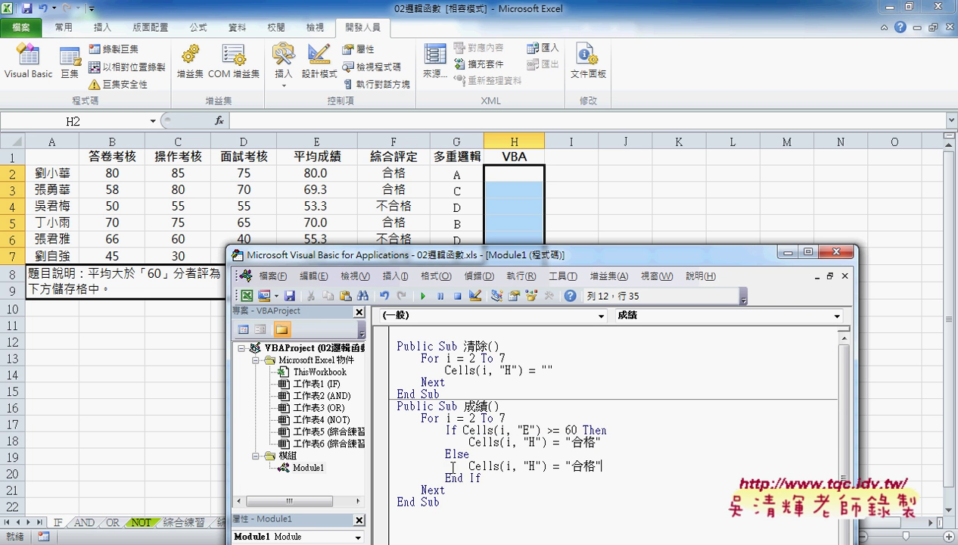
left_click(567, 466)
type("不")
key("Return")
left_click(519, 439)
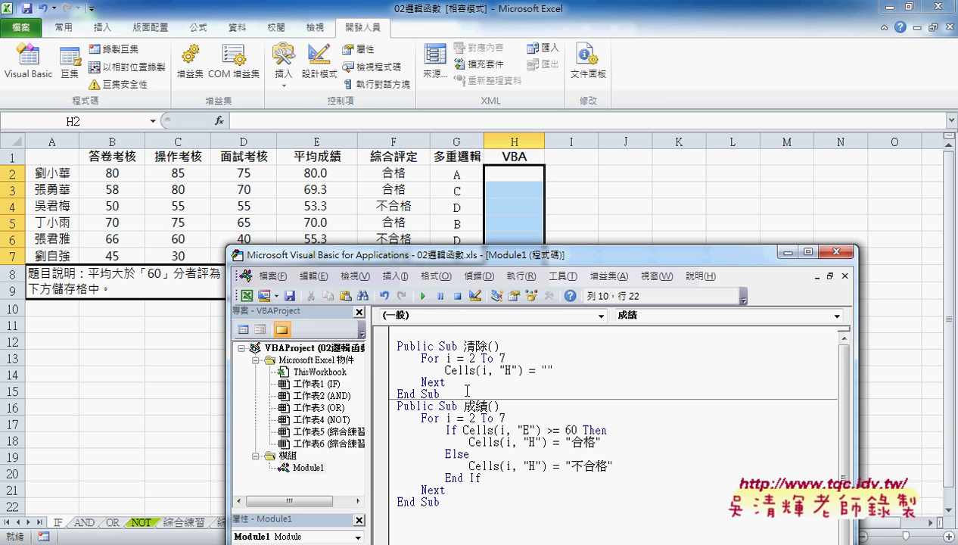
left_click(424, 295)
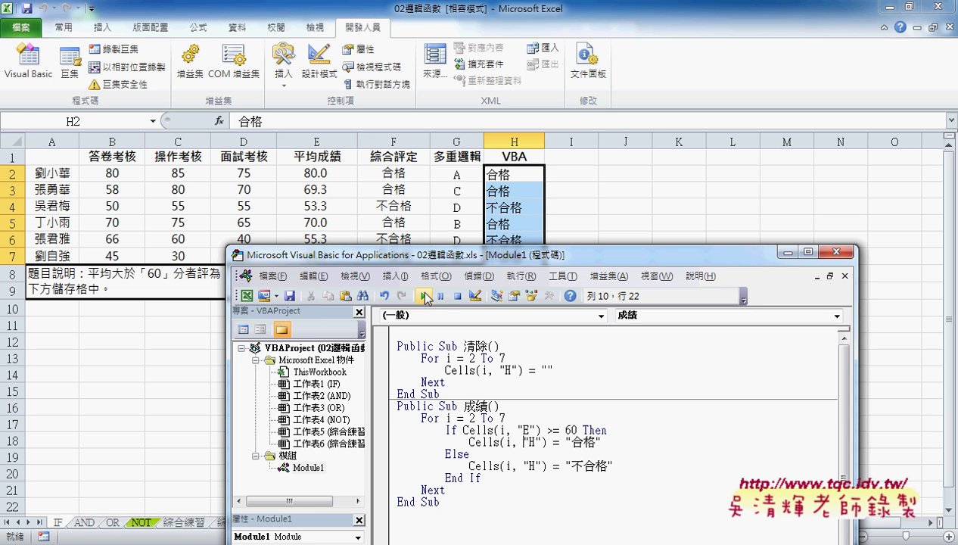
left_click_drag(506, 260, 508, 286)
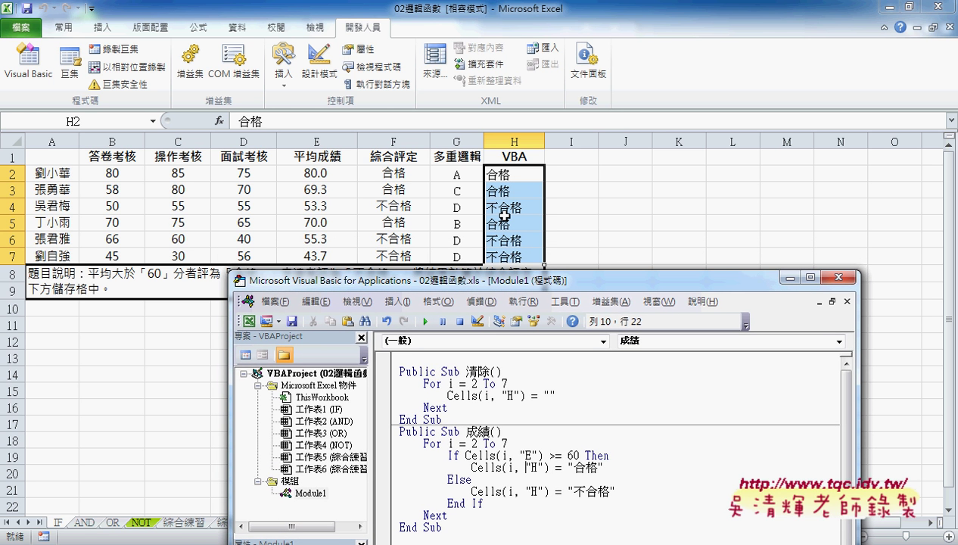
left_click(489, 393)
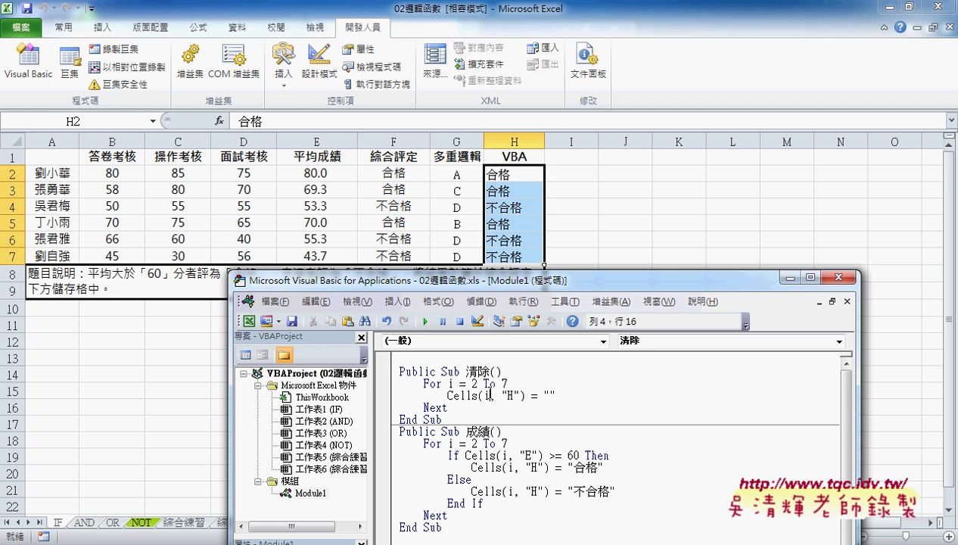
left_click(425, 321)
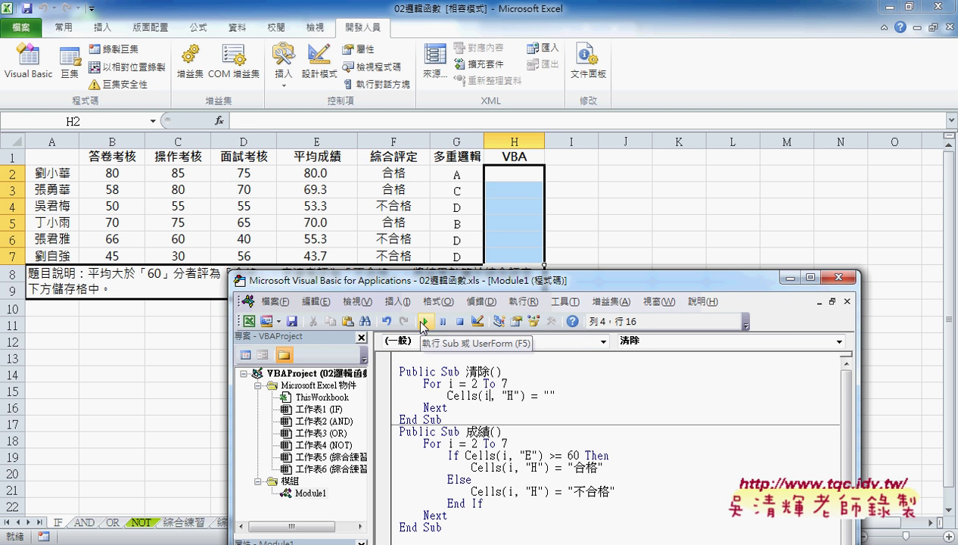
left_click(473, 469)
left_click(425, 320)
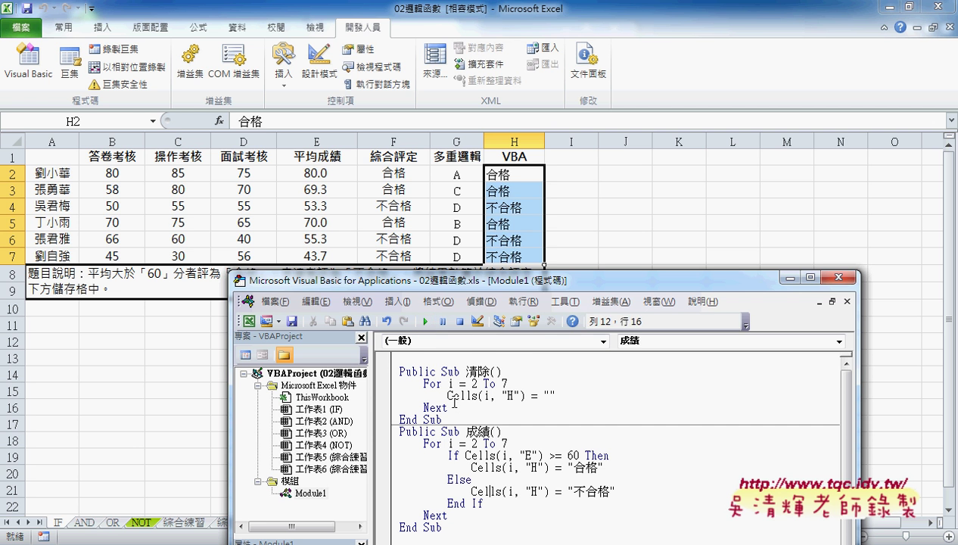
left_click(457, 403)
left_click(425, 321)
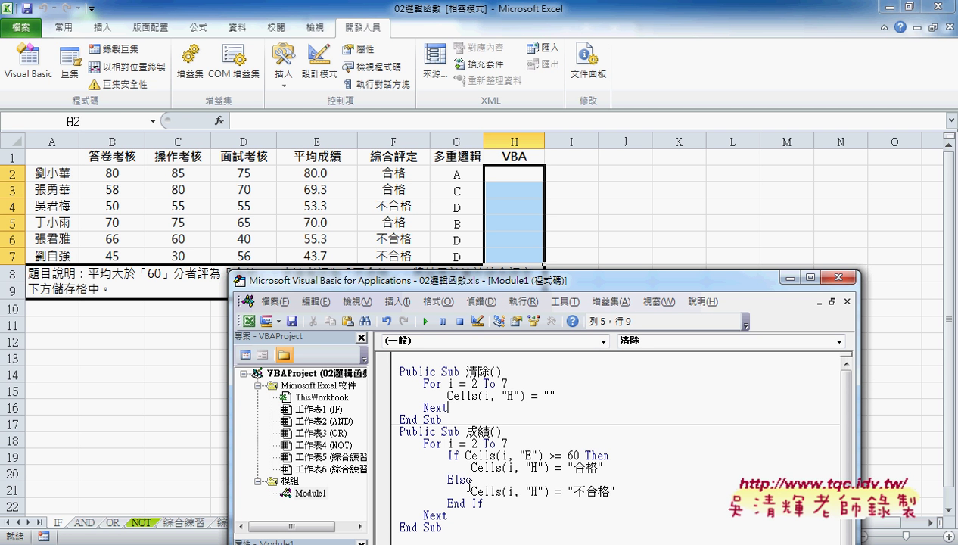
- Draw a form button right of the table, assign it the 成績 macro, and caption it 成績
left_click(281, 83)
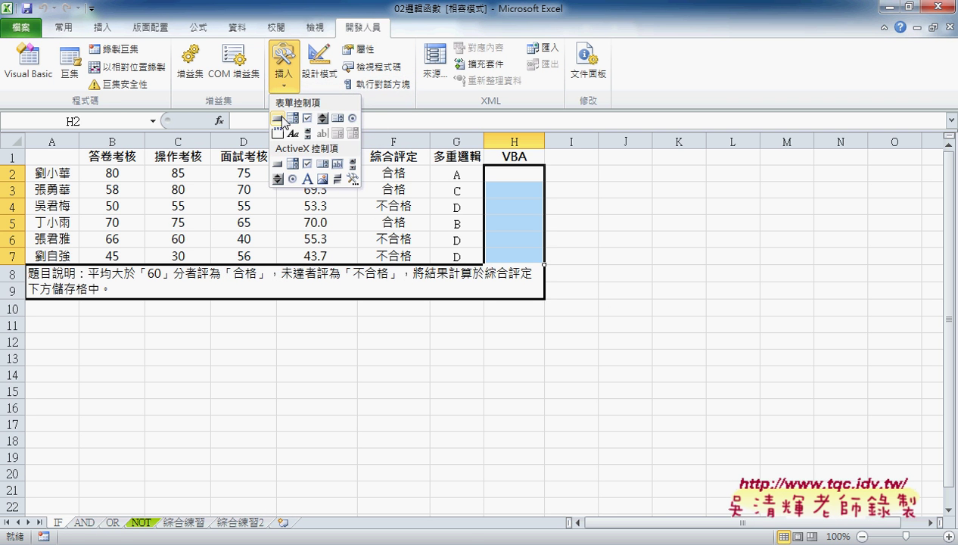
left_click(281, 121)
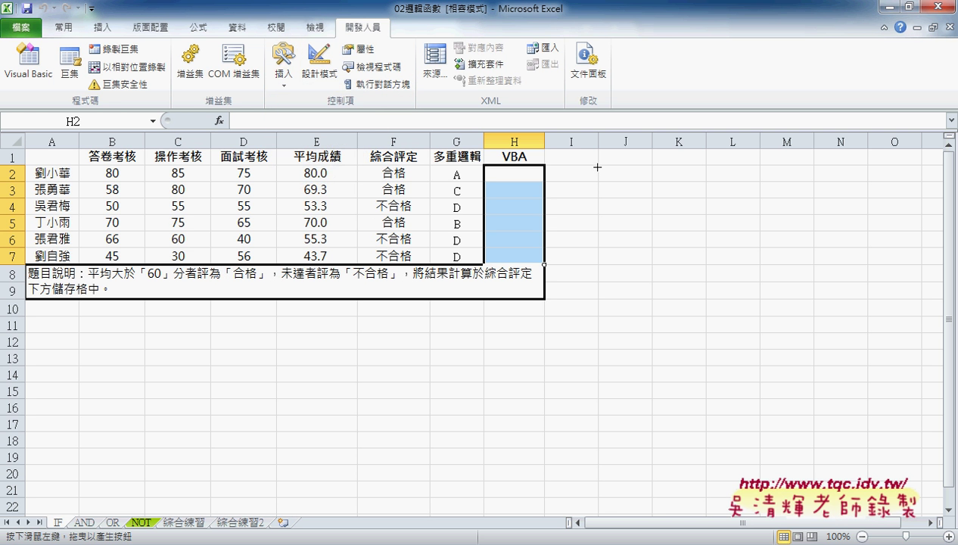
left_click_drag(578, 159, 662, 182)
left_click(484, 295)
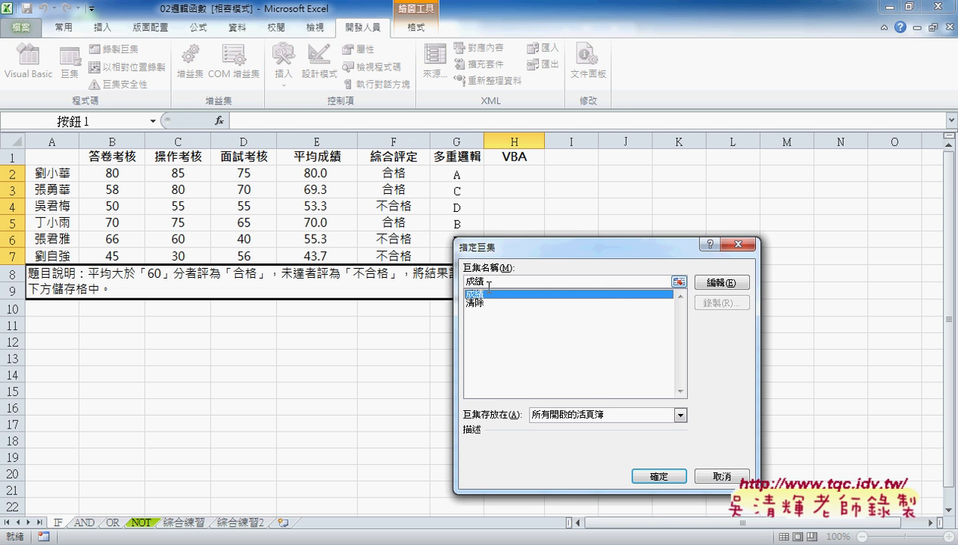
right_click(484, 281)
left_click(595, 389)
left_click(658, 475)
left_click(618, 173)
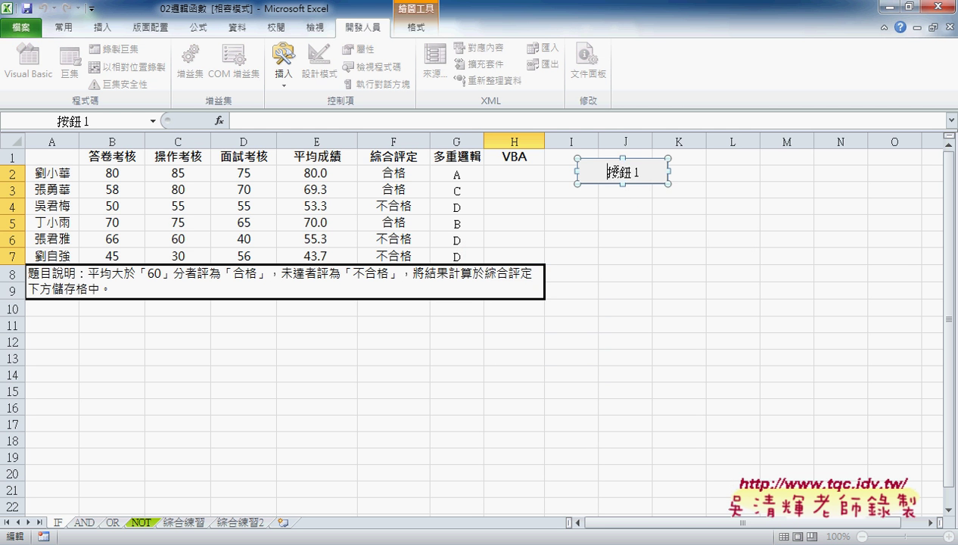
key("BackSpace")
key("BackSpace")
key("BackSpace")
key("Delete")
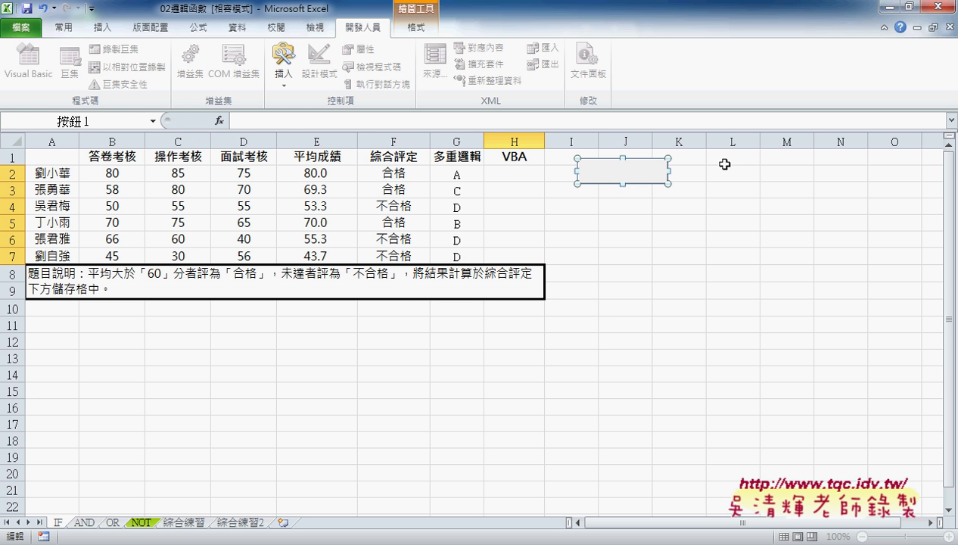
type("成績")
key("Escape")
- Draw a second button below it, assign the 清除 macro, and caption it 清除
left_click(286, 79)
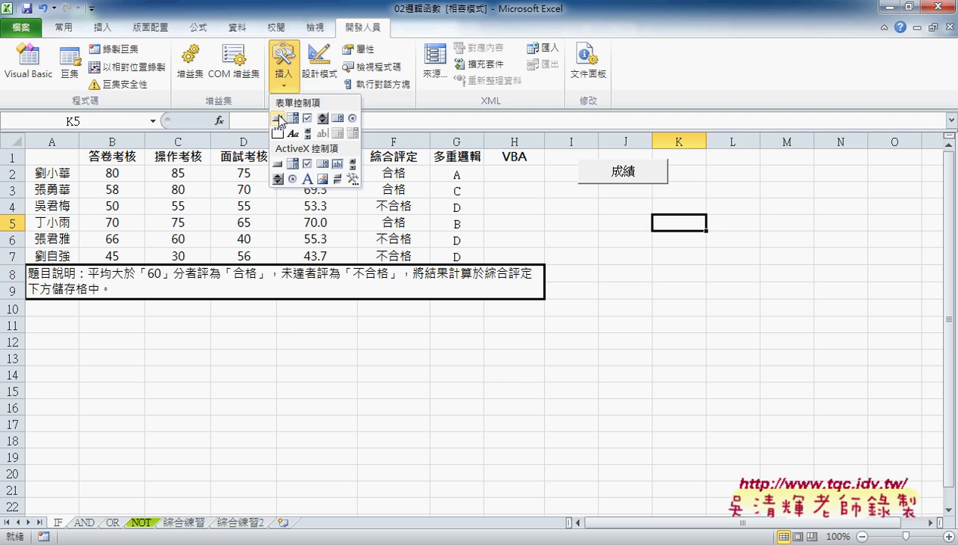
left_click(275, 117)
left_click_drag(578, 187, 668, 216)
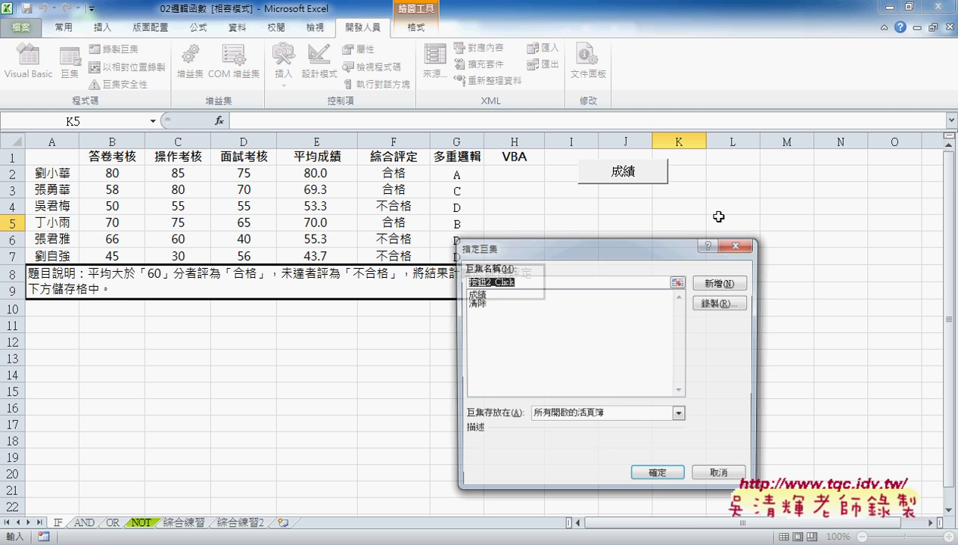
left_click(481, 302)
double_click(495, 281)
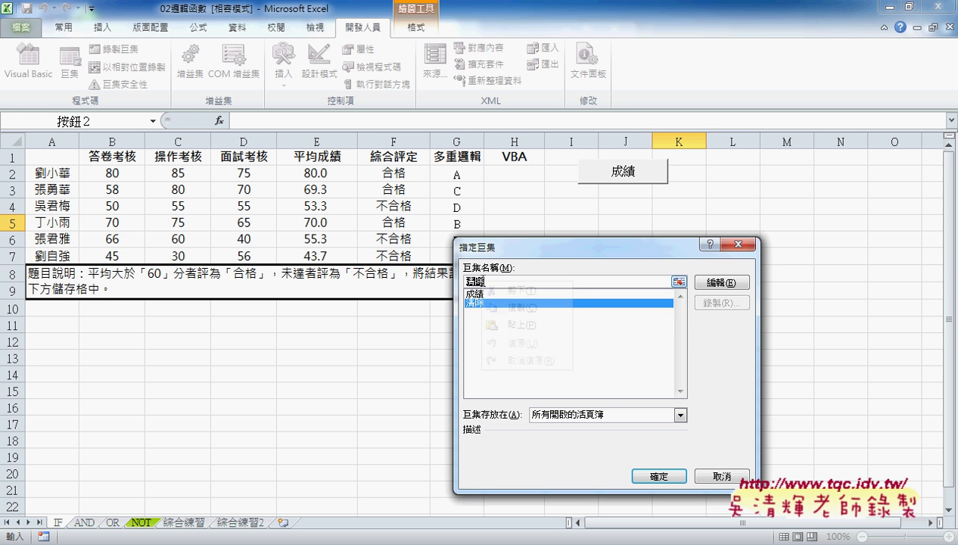
right_click(478, 280)
left_click(508, 312)
left_click(658, 476)
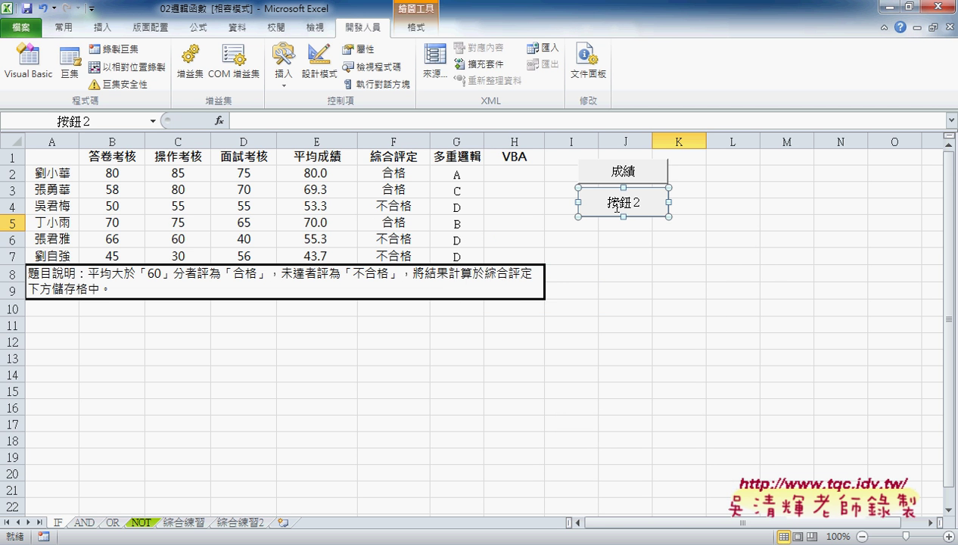
key("Delete")
key("Delete")
key("Delete")
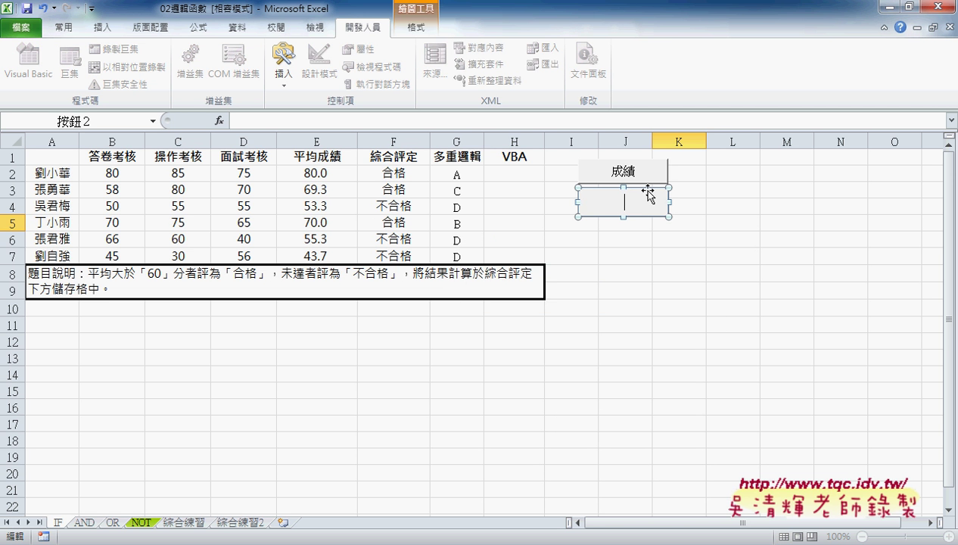
type("清除")
left_click(675, 286)
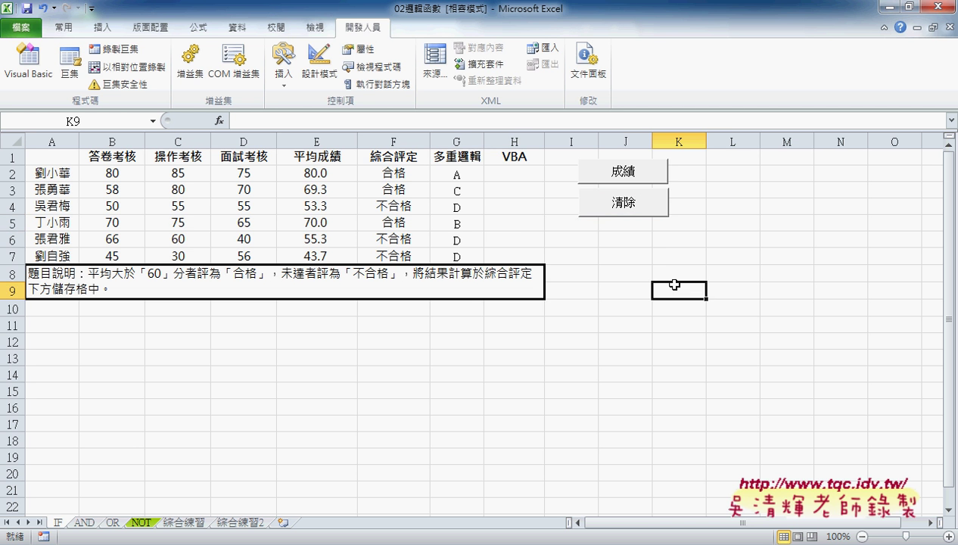
left_click(620, 173)
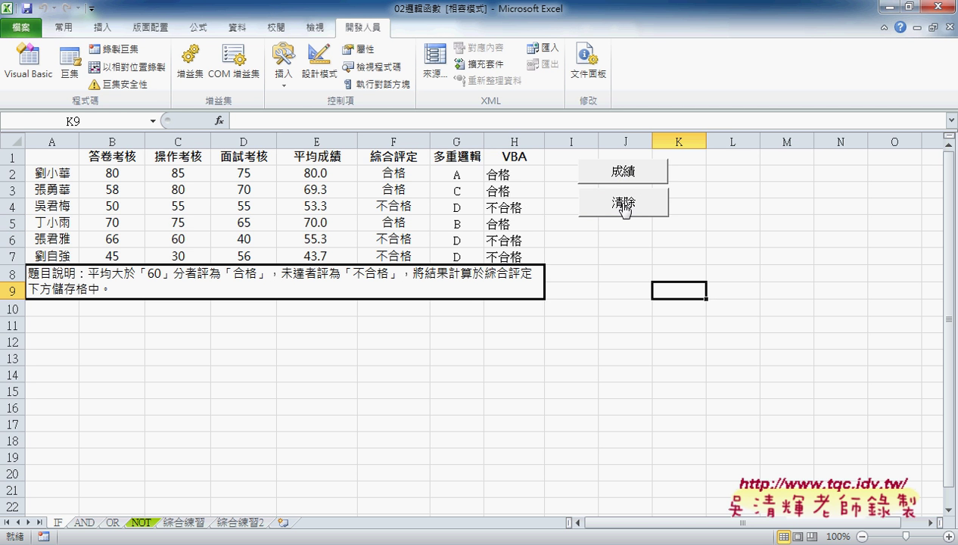
left_click(620, 202)
left_click(618, 172)
left_click(625, 205)
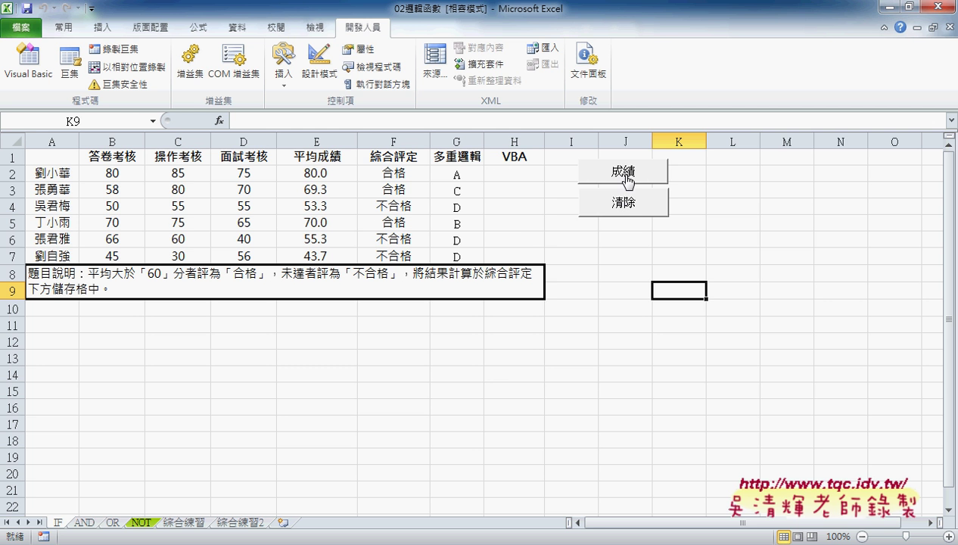
left_click(625, 175)
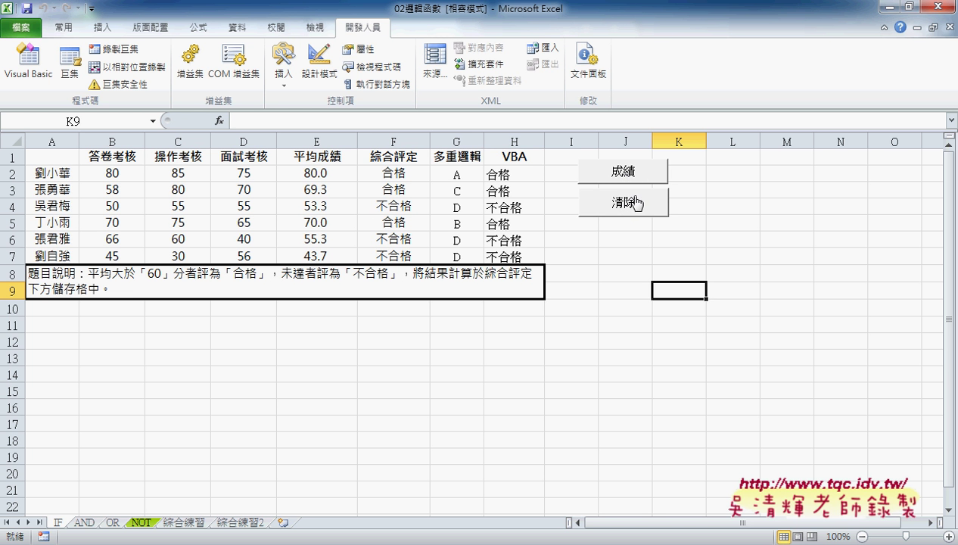
left_click(626, 201)
left_click(452, 174)
left_click_drag(453, 174, 448, 256)
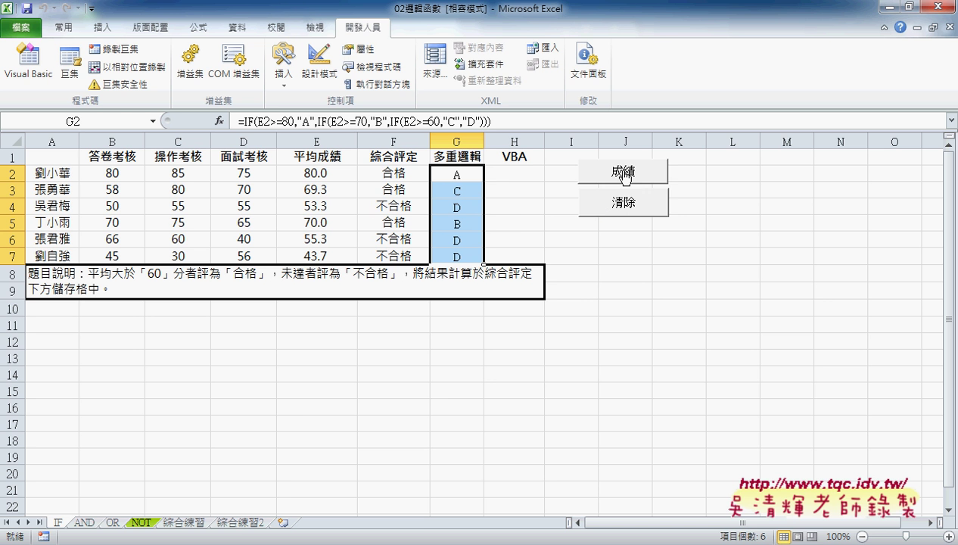
- Run the 成績 button to fill column H, then reopen the VBA editor on Module1
left_click(621, 173)
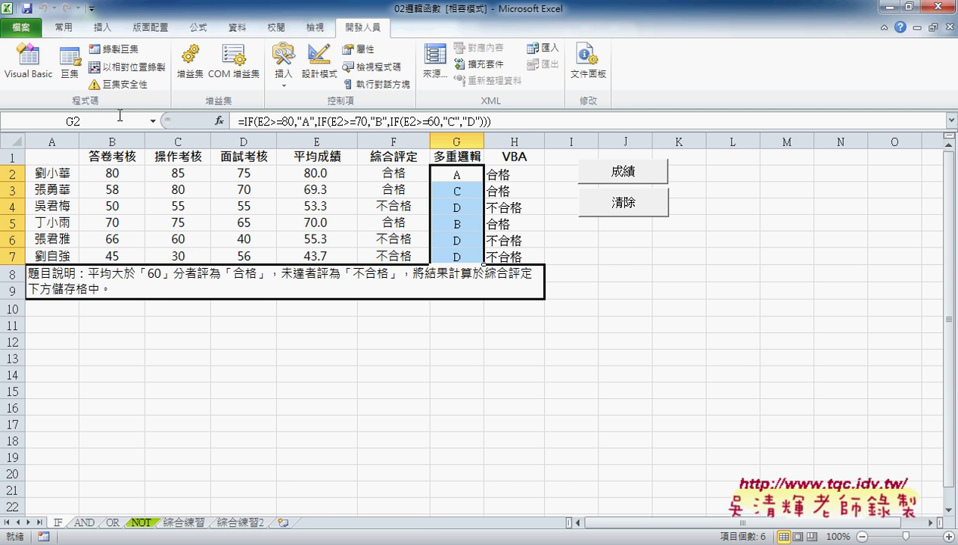
left_click(29, 69)
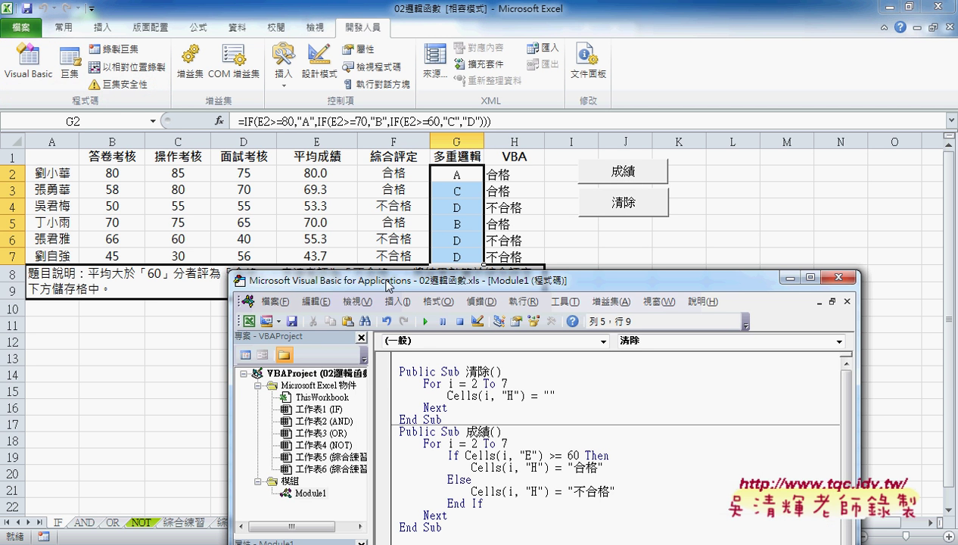
left_click_drag(394, 284, 378, 136)
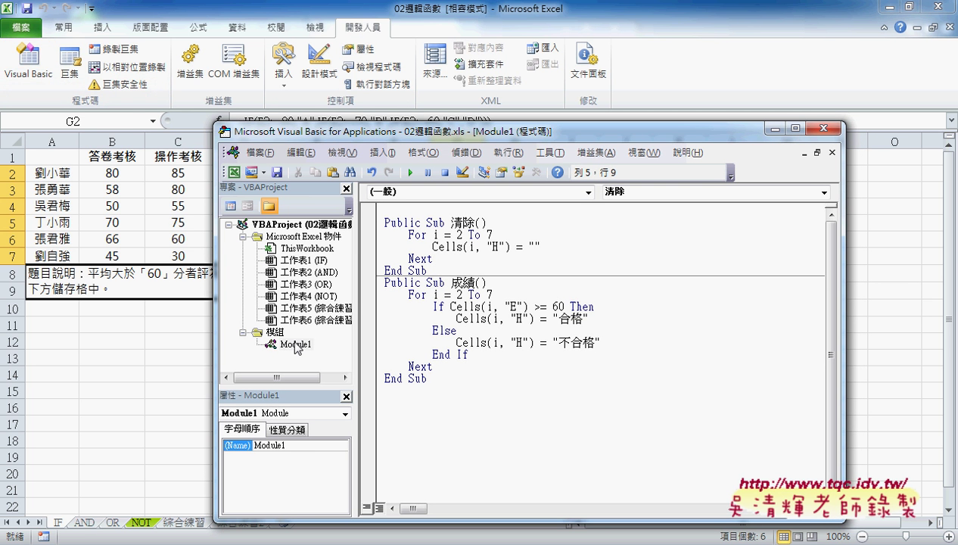
left_click_drag(263, 341, 311, 349)
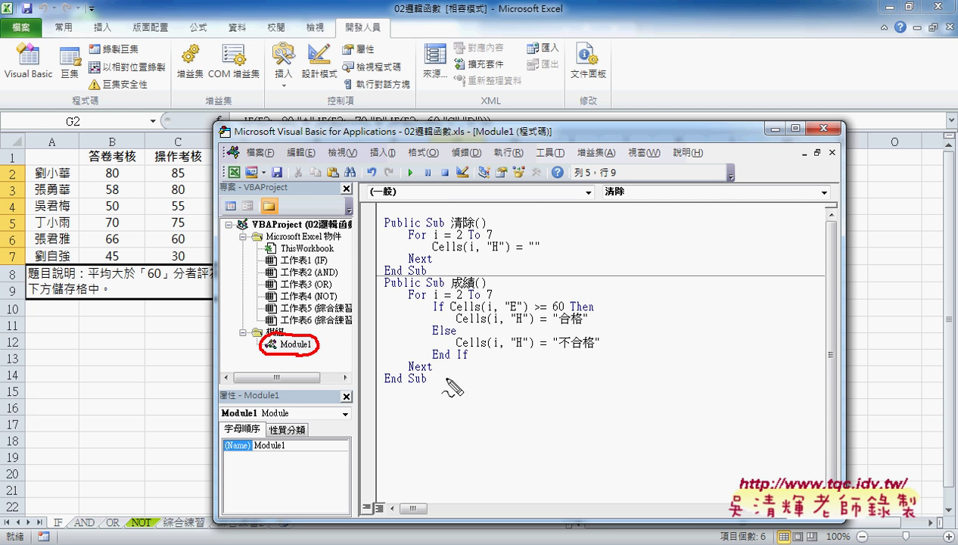
mouse_move(436, 395)
left_mouse_down()
mouse_move(366, 378)
mouse_move(454, 394)
left_mouse_up()
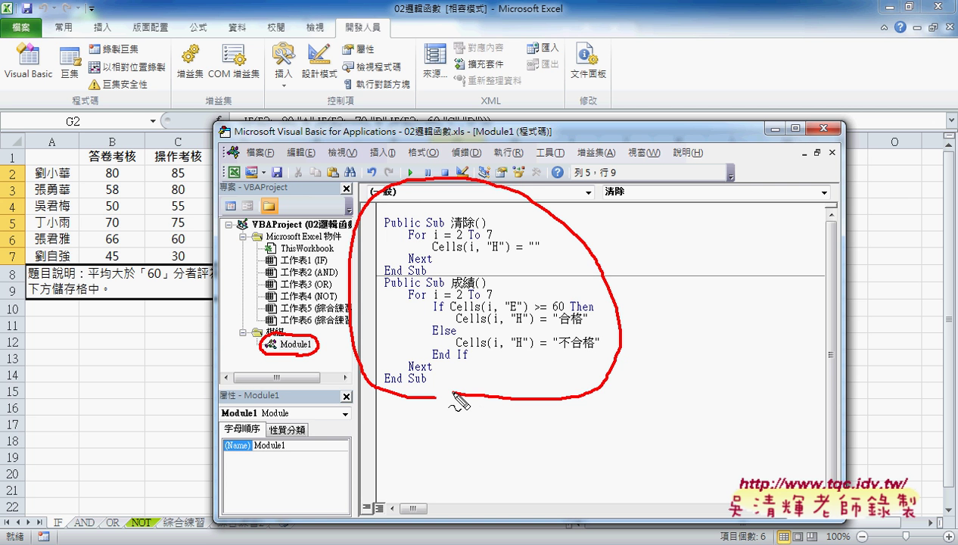